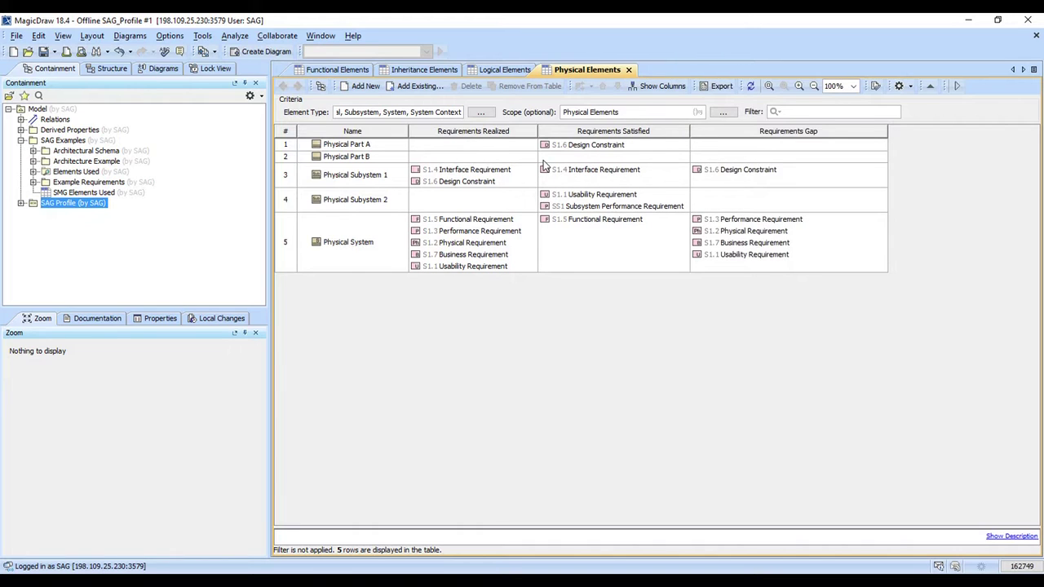
# Create a new custom column named "# Realized" in the Physical Elements table.
pyautogui.click(657, 86)
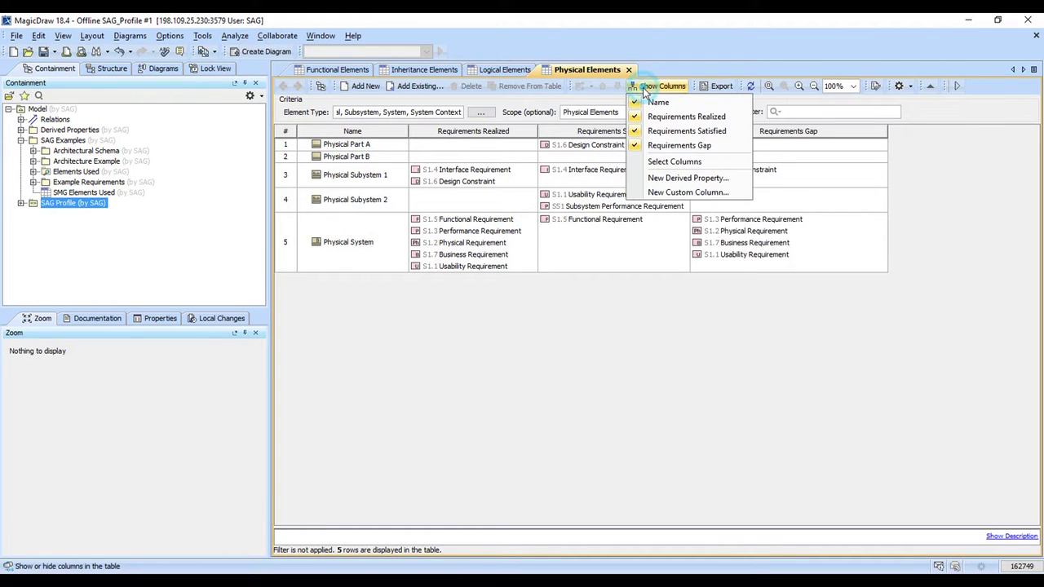
pyautogui.click(679, 192)
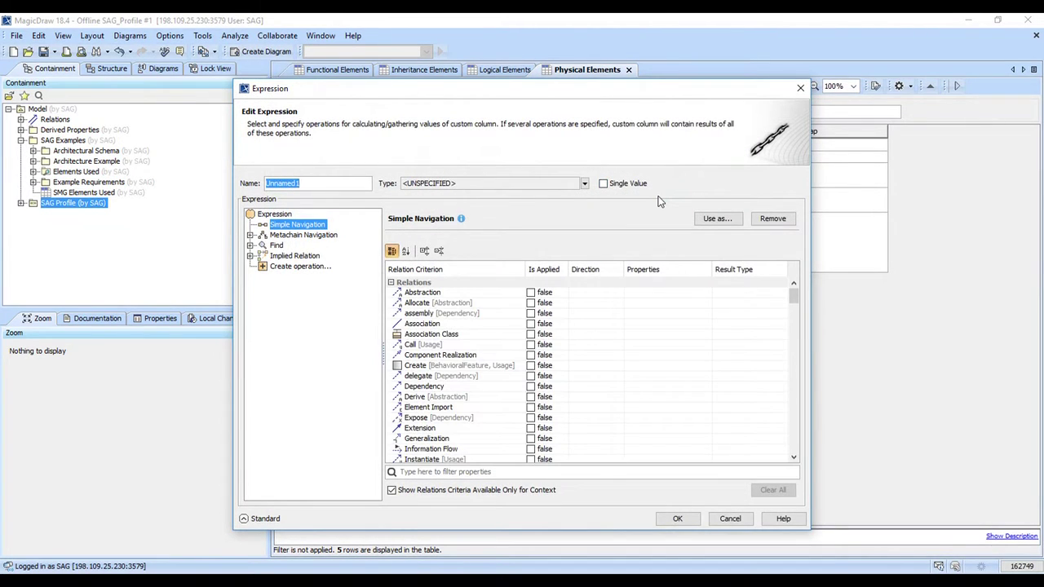
pyautogui.write('# Realized')
# Add a Script operation to the # Realized expression, using JavaScript as the language and arg1.size() as the body.
pyautogui.click(306, 267)
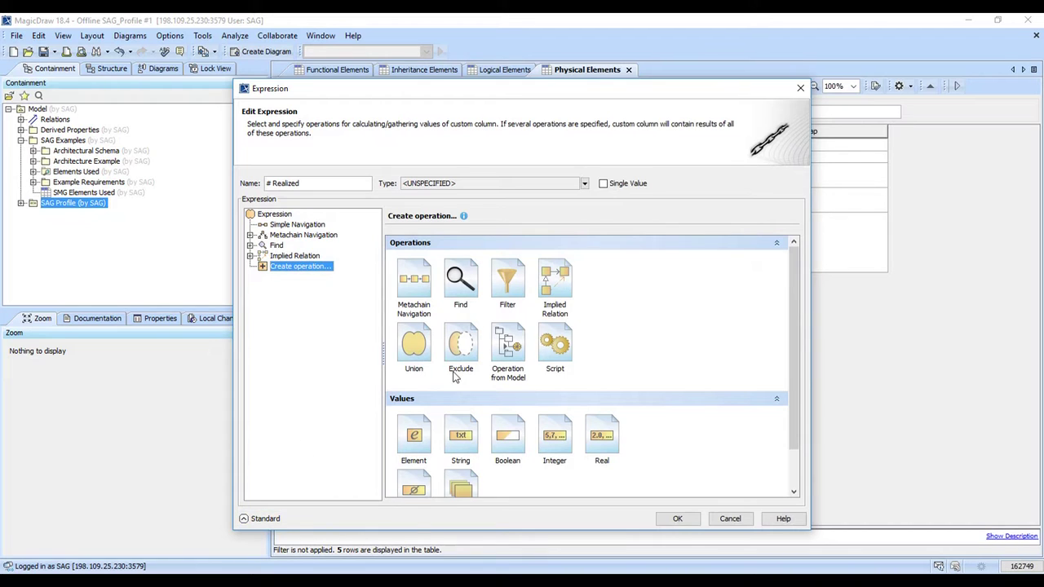
pyautogui.click(557, 346)
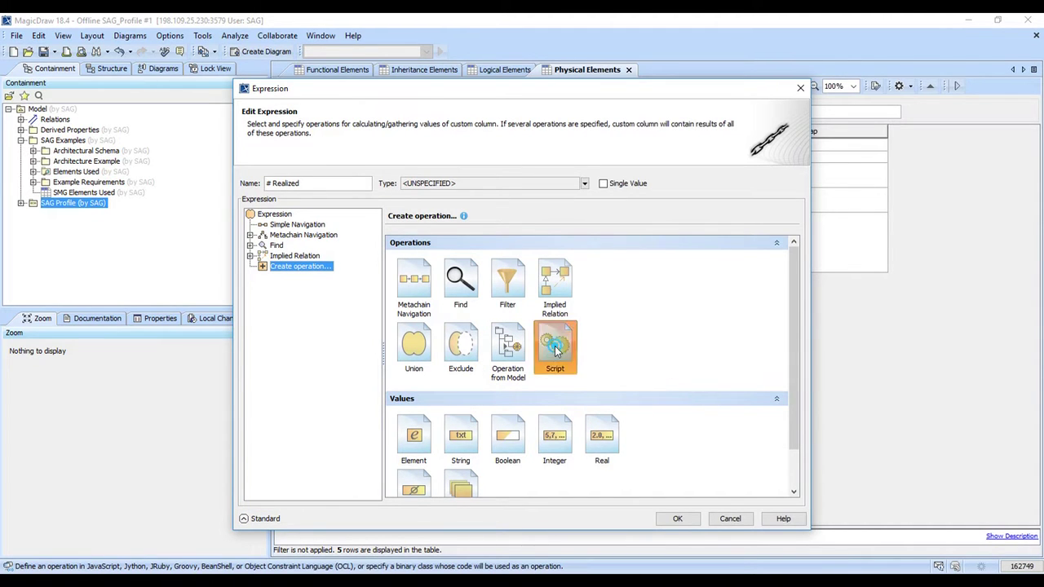
pyautogui.click(460, 292)
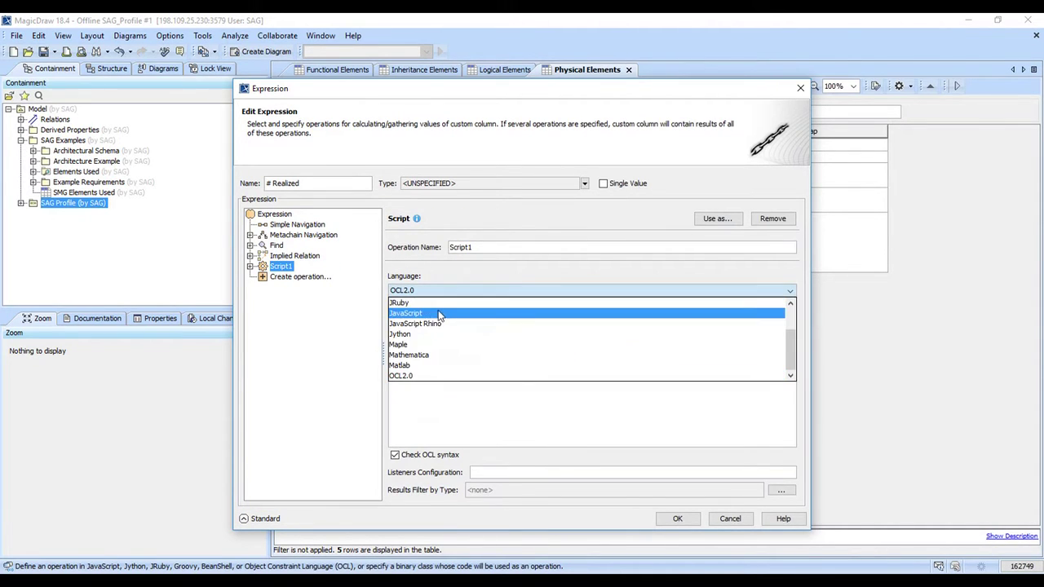
pyautogui.click(440, 313)
pyautogui.click(444, 348)
pyautogui.write('a')
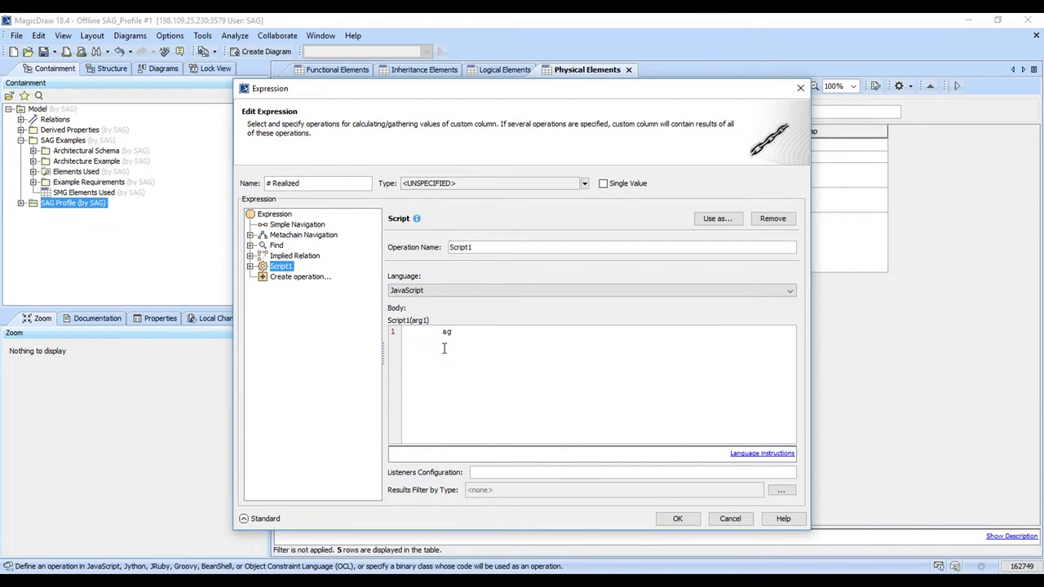
pyautogui.write('rg1.size(')
# Reset the script's arg1 parameter and make it a Simple Navigation operation.
pyautogui.click(251, 266)
pyautogui.click(294, 278)
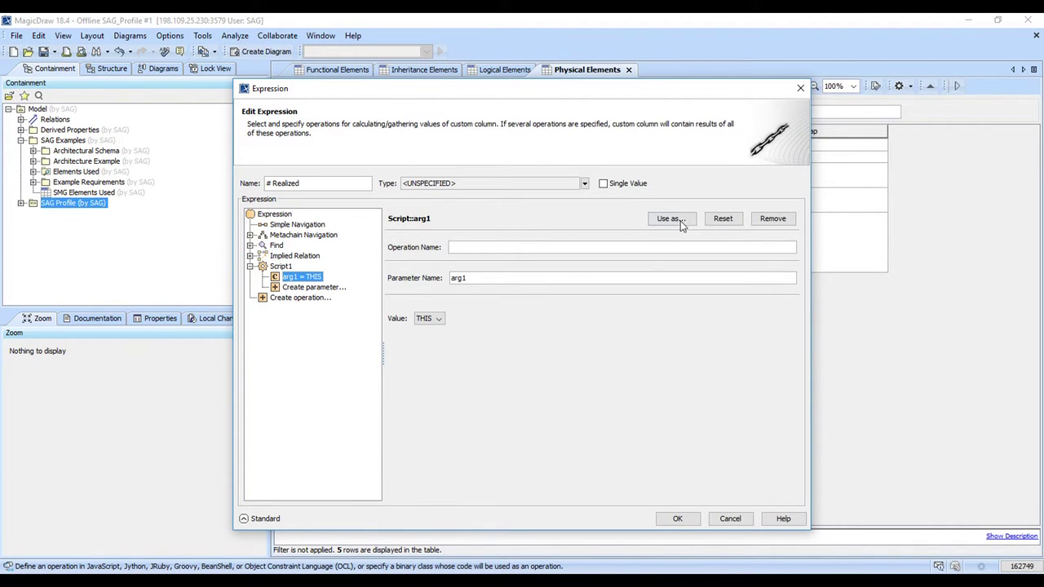
pyautogui.click(722, 220)
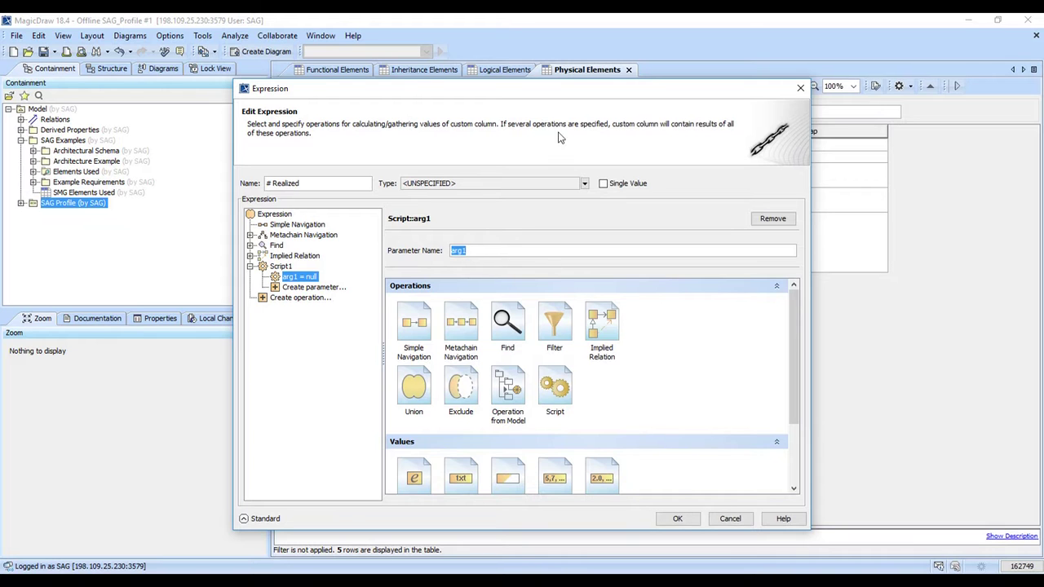
pyautogui.moveTo(563, 90)
pyautogui.mouseDown()
pyautogui.moveTo(569, 213)
pyautogui.moveTo(566, 82)
pyautogui.mouseUp()
pyautogui.click(418, 322)
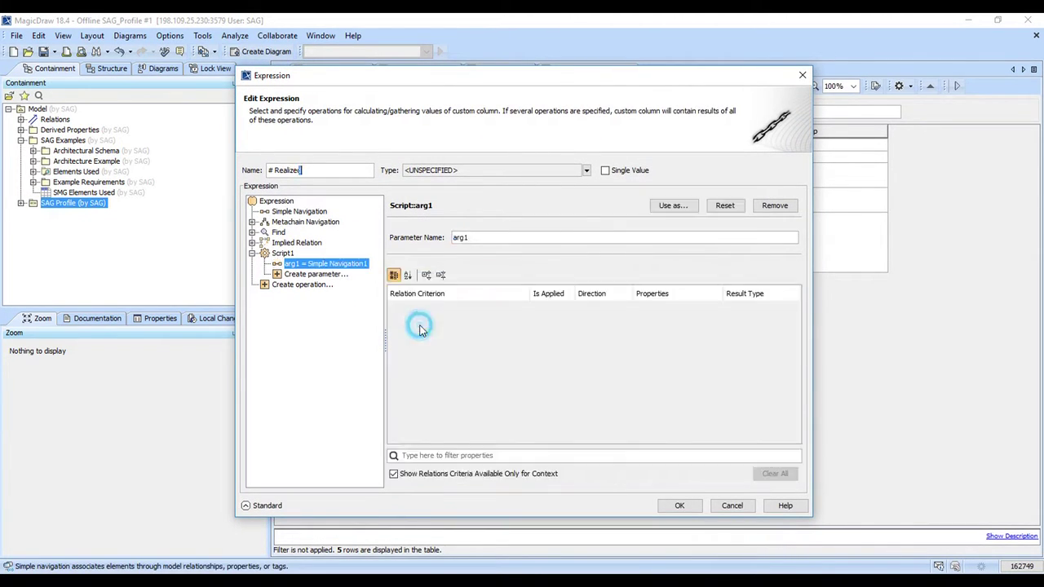
# Filter the relation criteria by "realized", apply Requirements Realized («Block») to arg1, and accept the expression.
pyautogui.click(468, 459)
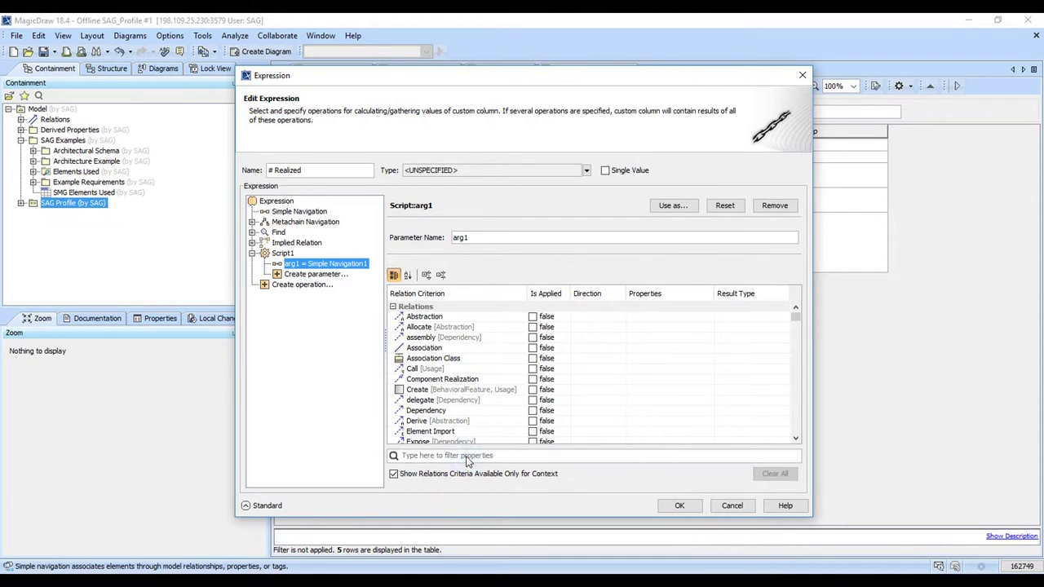
pyautogui.write('realized')
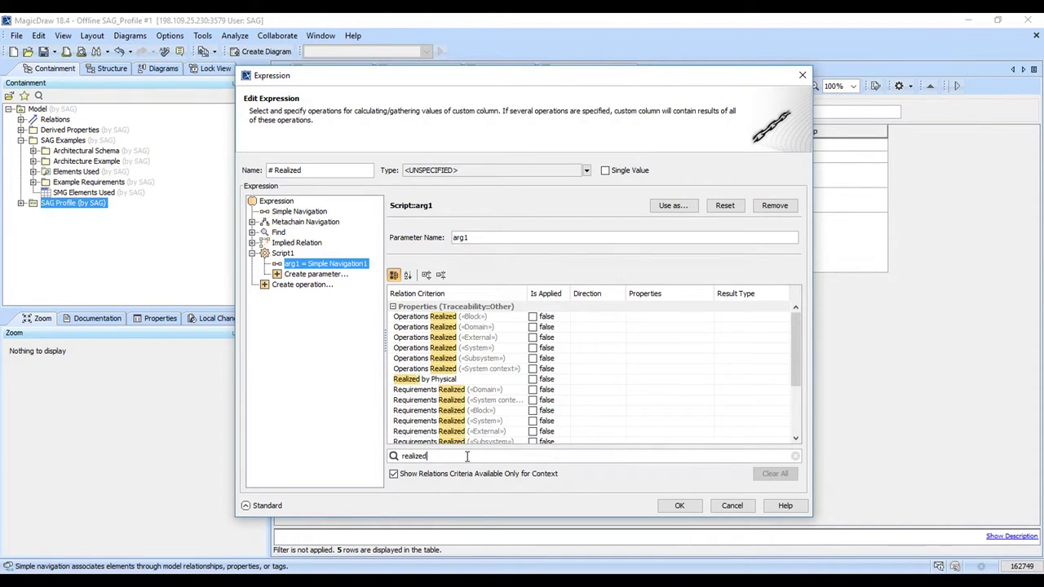
pyautogui.click(533, 411)
pyautogui.click(479, 412)
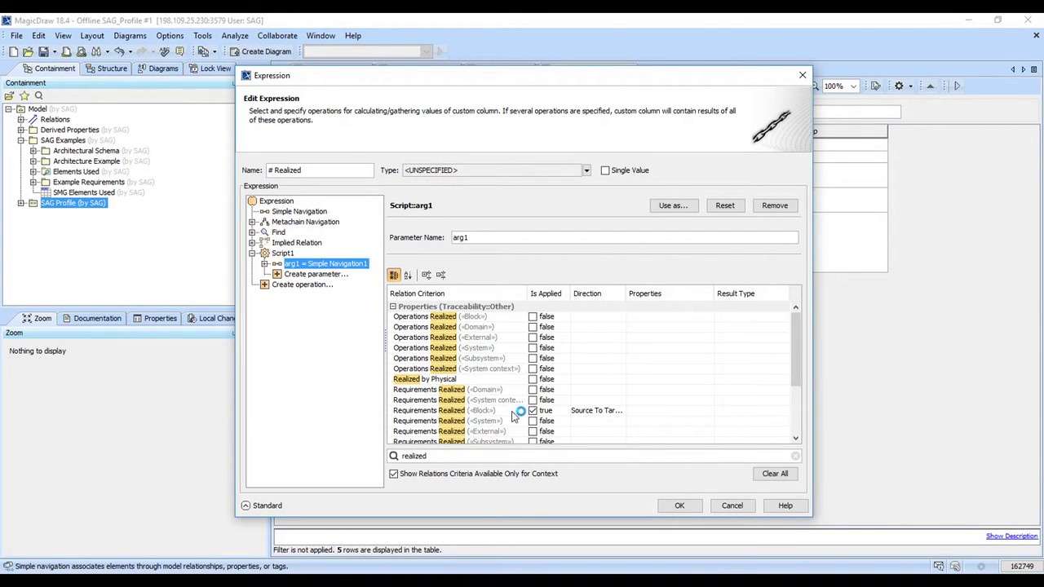
pyautogui.click(678, 506)
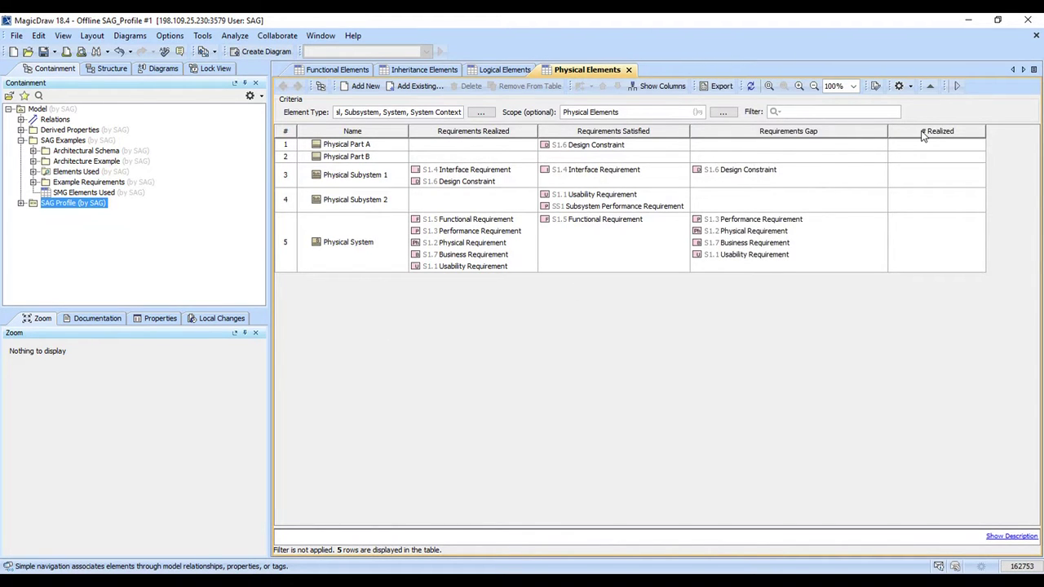
# Edit the # Realized column's expression to set its type to Integer, and narrow the column in the table.
pyautogui.rightClick(923, 136)
pyautogui.click(939, 170)
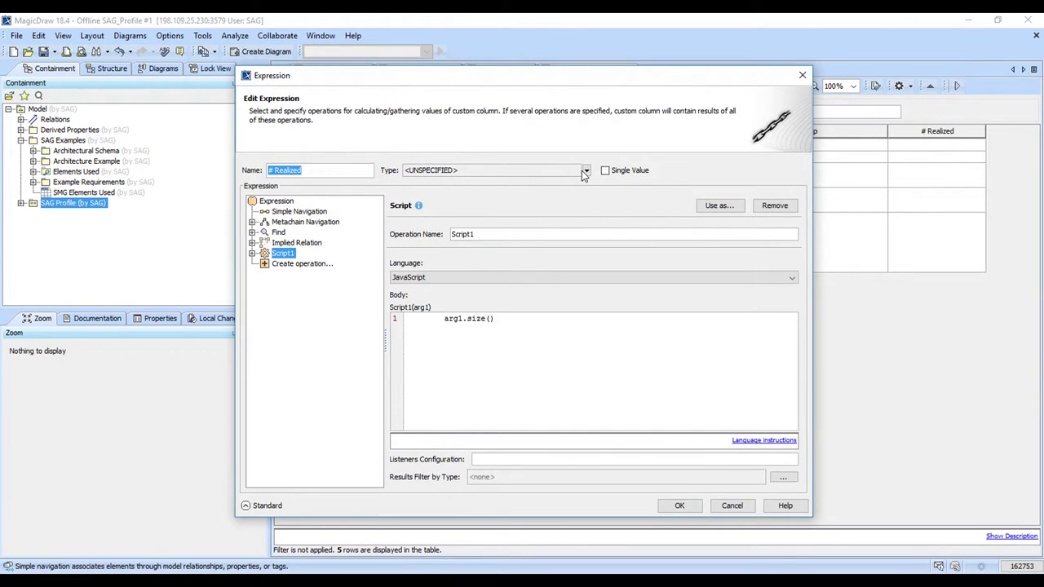
pyautogui.click(584, 171)
pyautogui.write('integ')
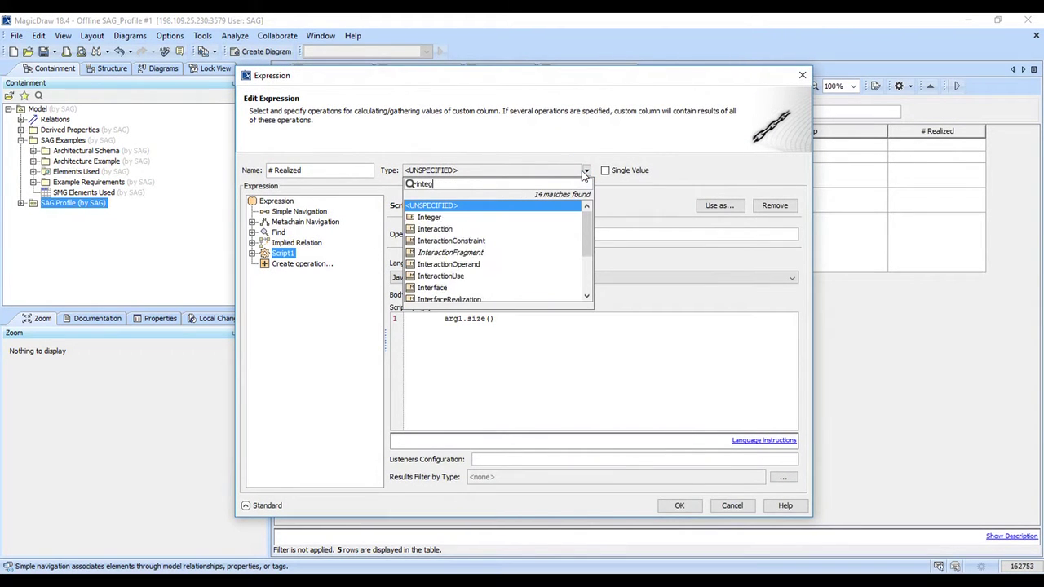
pyautogui.click(546, 216)
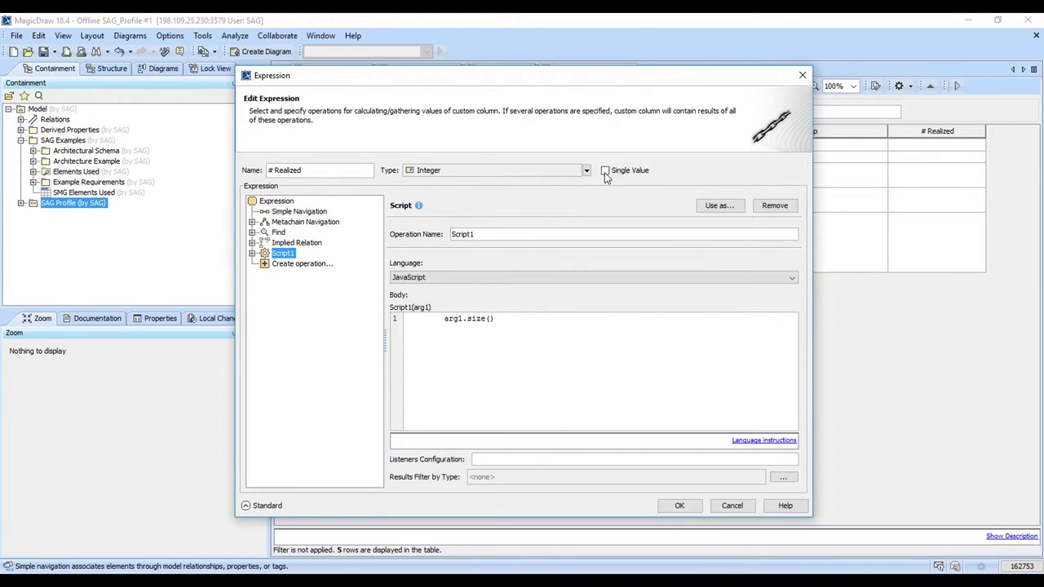
pyautogui.click(680, 505)
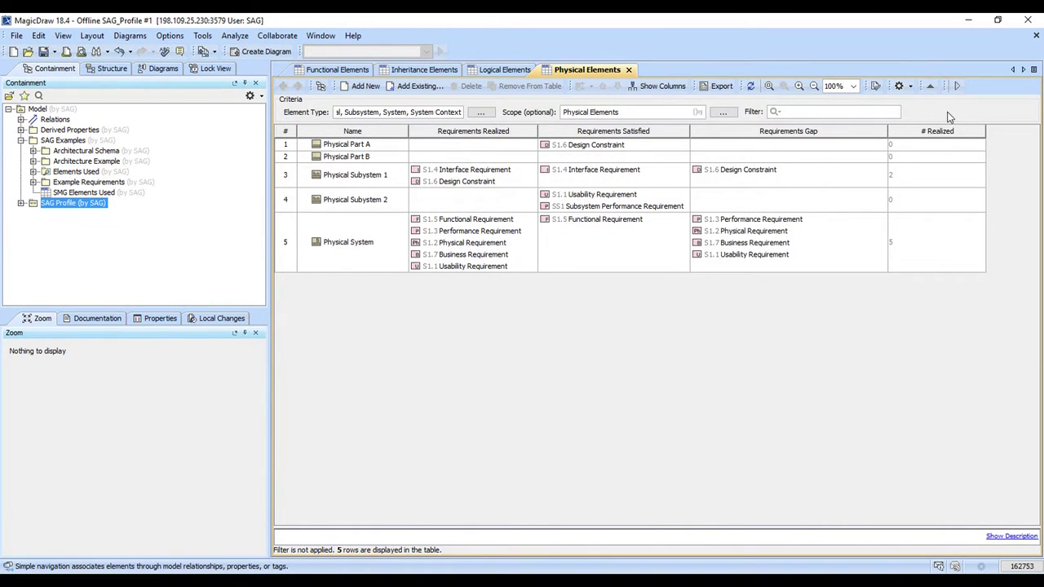
pyautogui.moveTo(985, 131); pyautogui.dragTo(922, 145)
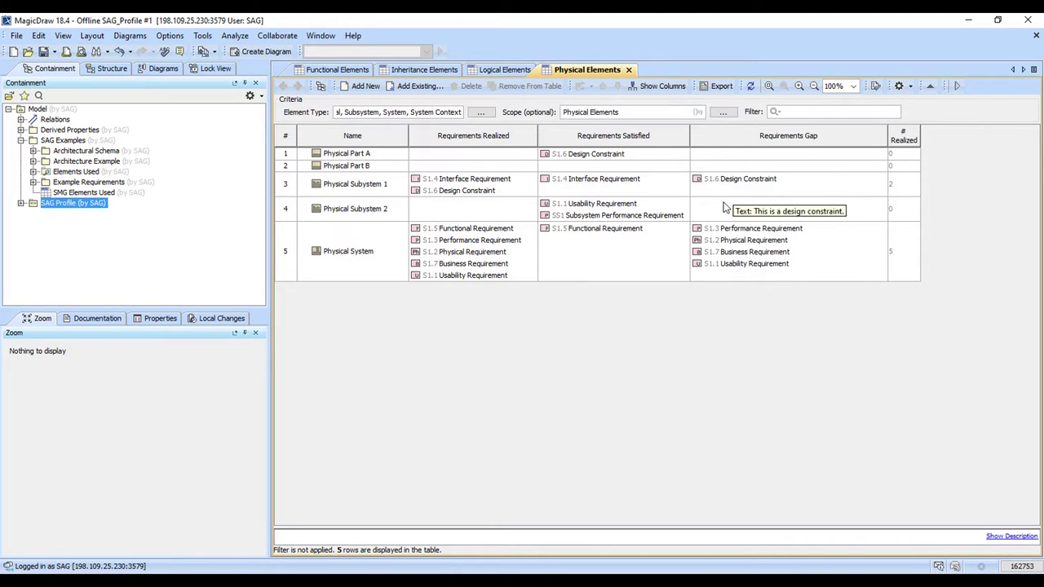
# Create a new custom column named "# Gap" with type Integer, restricted to a single value.
pyautogui.click(661, 86)
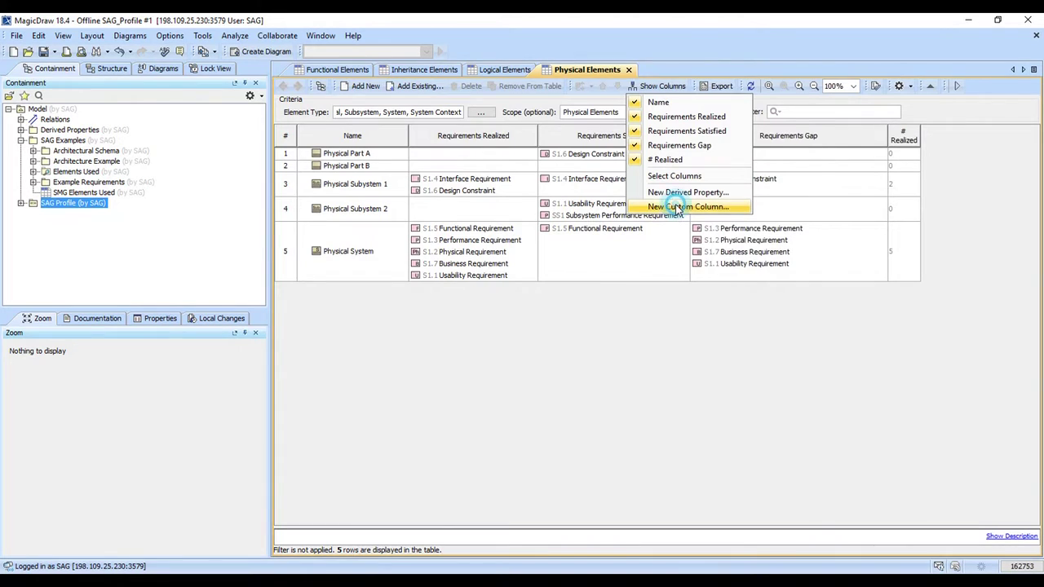
pyautogui.click(682, 207)
pyautogui.write('# Gap')
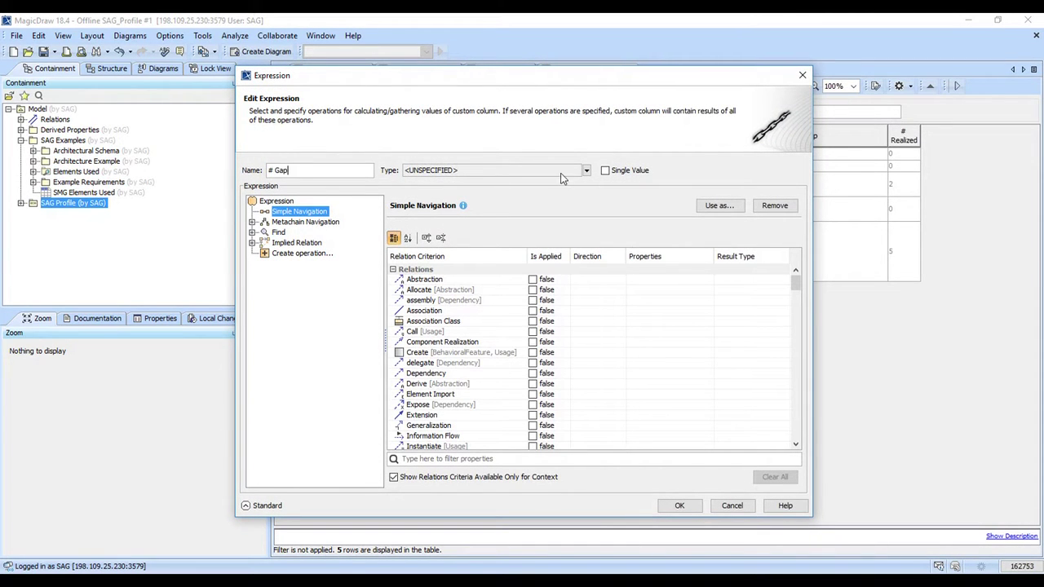
pyautogui.click(586, 170)
pyautogui.write('int')
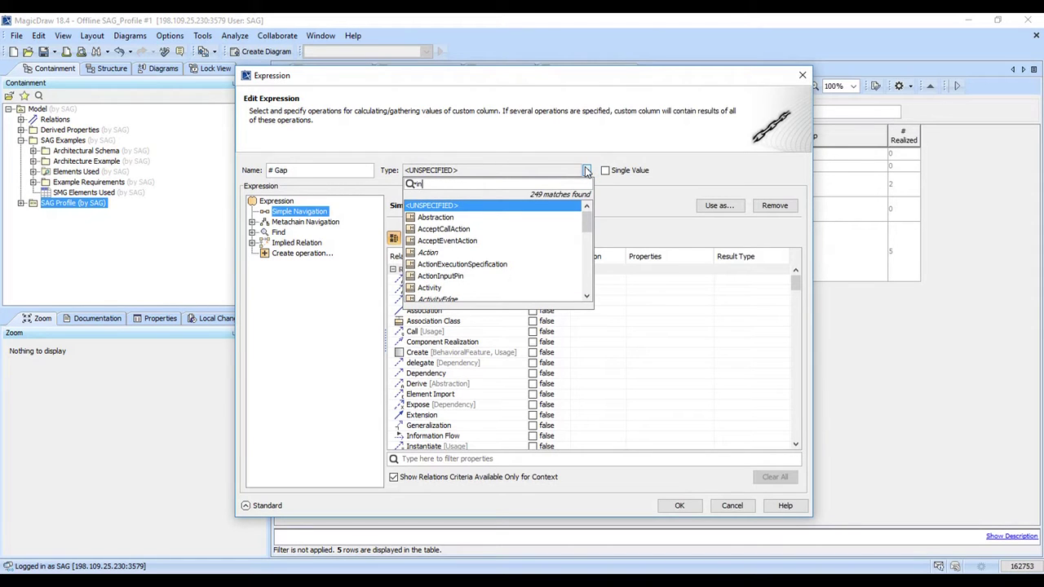
pyautogui.click(523, 219)
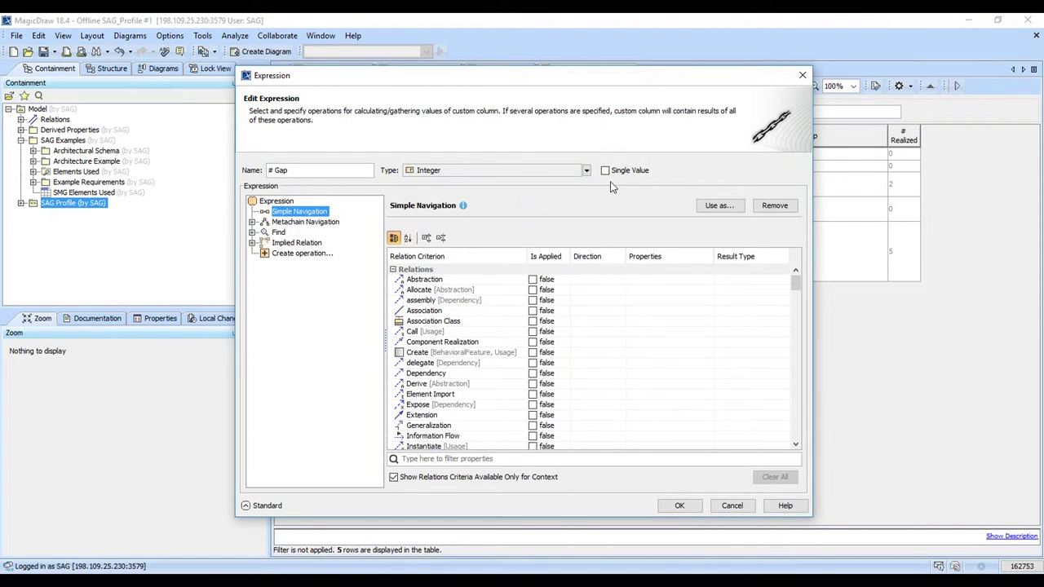
pyautogui.click(604, 171)
# Add a JavaScript Script operation to the # Gap expression with the body arg1.size().
pyautogui.click(310, 242)
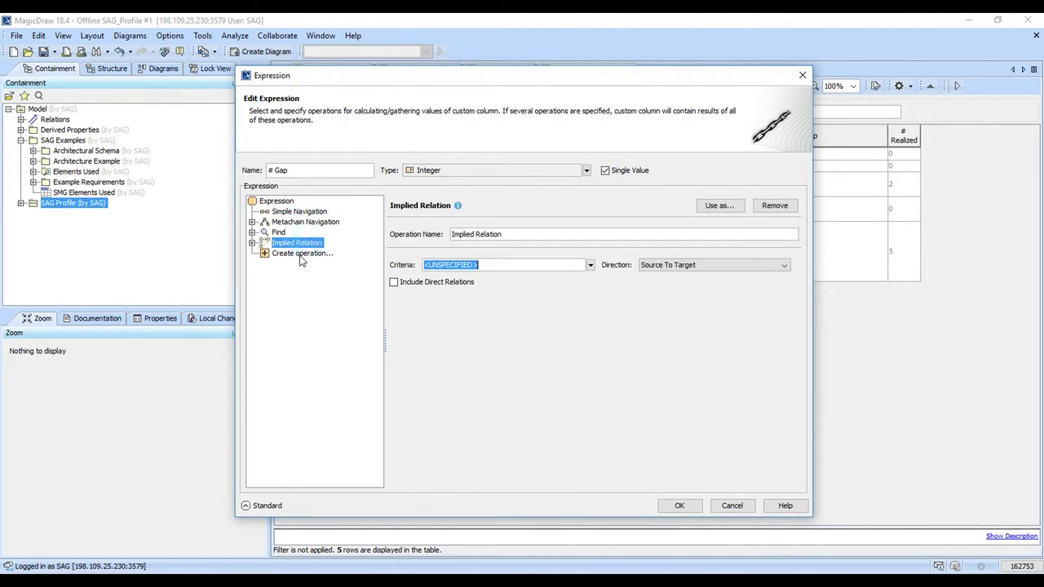
pyautogui.click(300, 253)
pyautogui.click(559, 330)
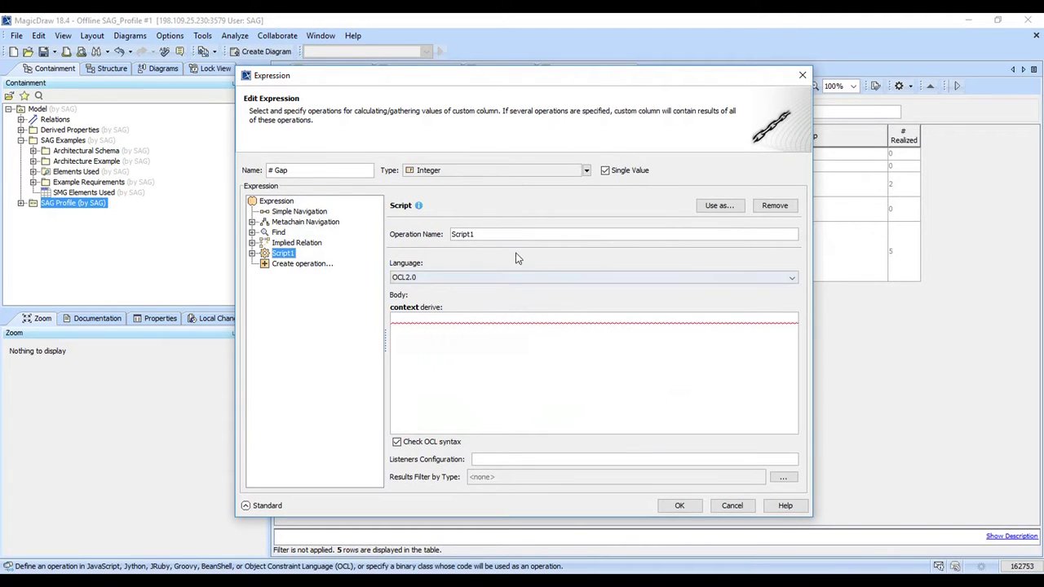
pyautogui.click(478, 278)
pyautogui.click(454, 300)
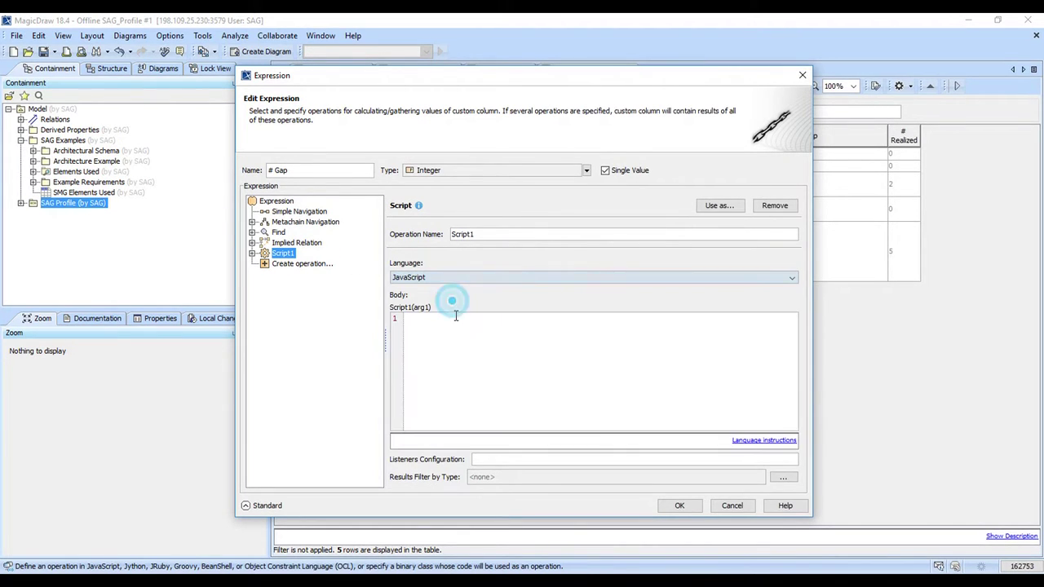
pyautogui.click(461, 336)
pyautogui.write('arg1.size()')
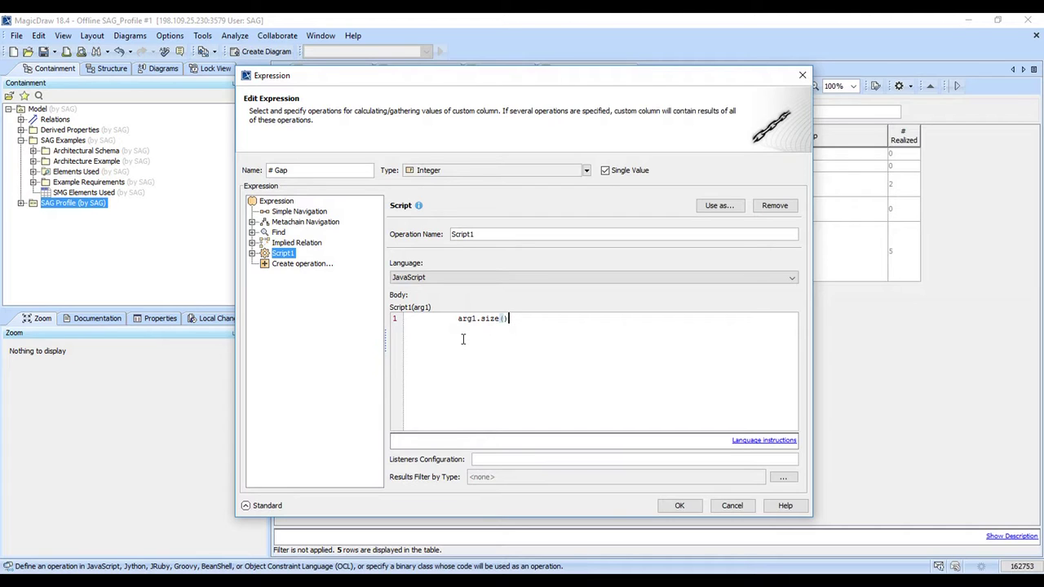
# Reset arg1 of the # Gap script and define it as a Simple Navigation operation.
pyautogui.click(253, 253)
pyautogui.click(296, 263)
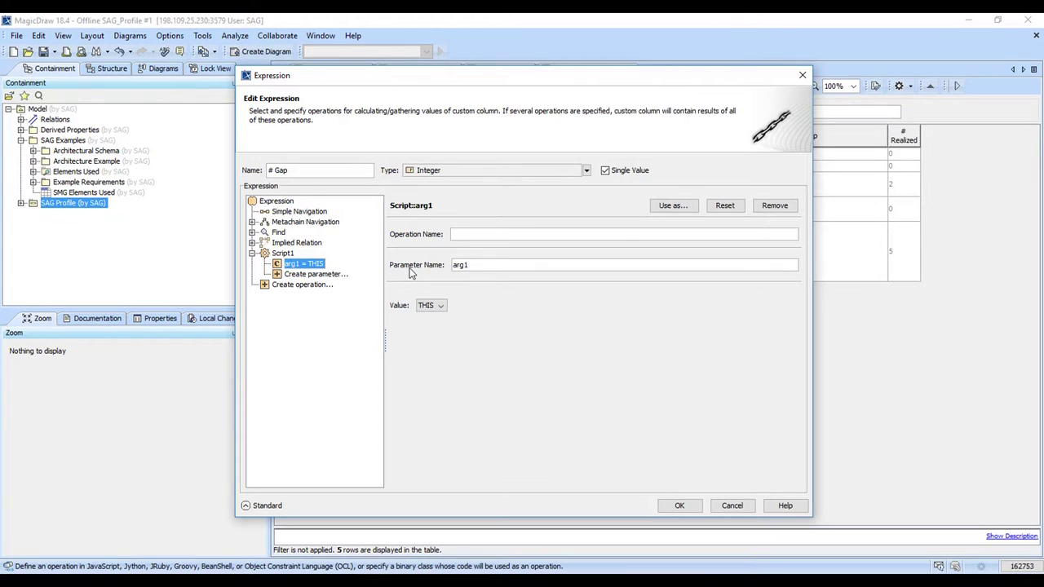
pyautogui.click(724, 205)
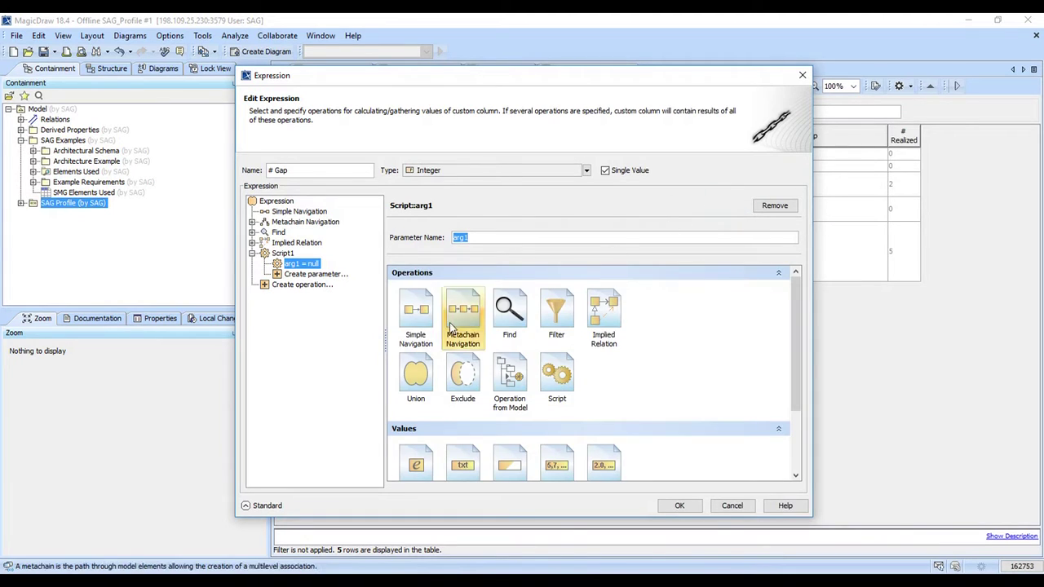
pyautogui.click(424, 324)
# Apply the last Requirements Gap criterion found by filtering for "gap" to arg1, accept the expression, and narrow the # Gap column.
pyautogui.click(478, 457)
pyautogui.write('gap')
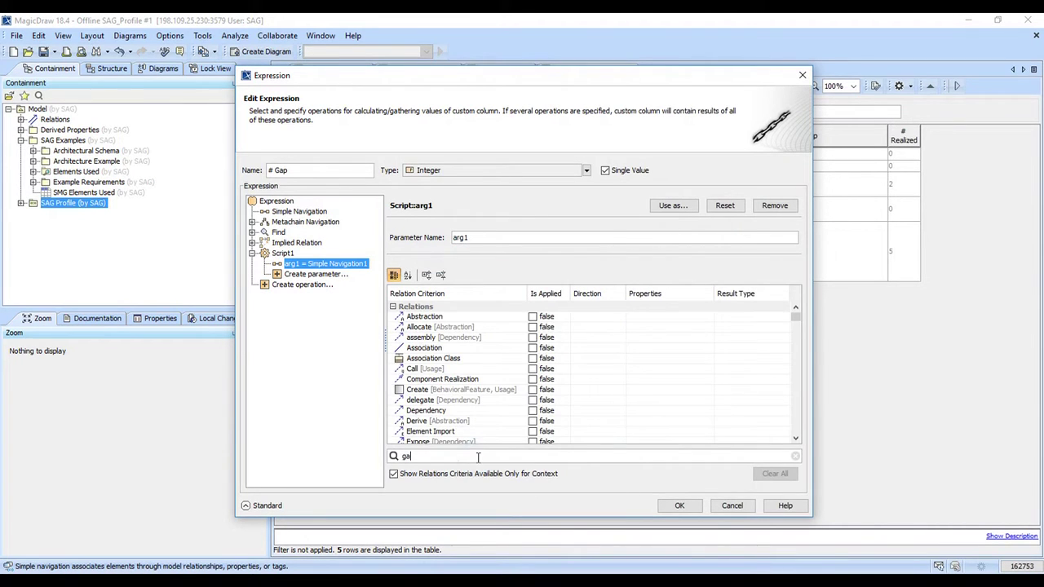
pyautogui.click(535, 369)
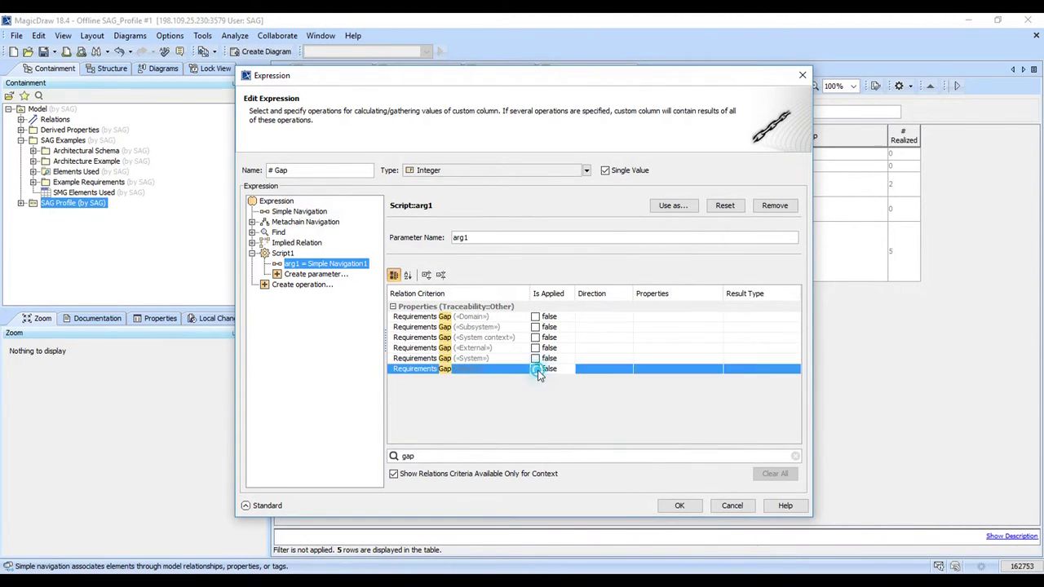
pyautogui.click(679, 506)
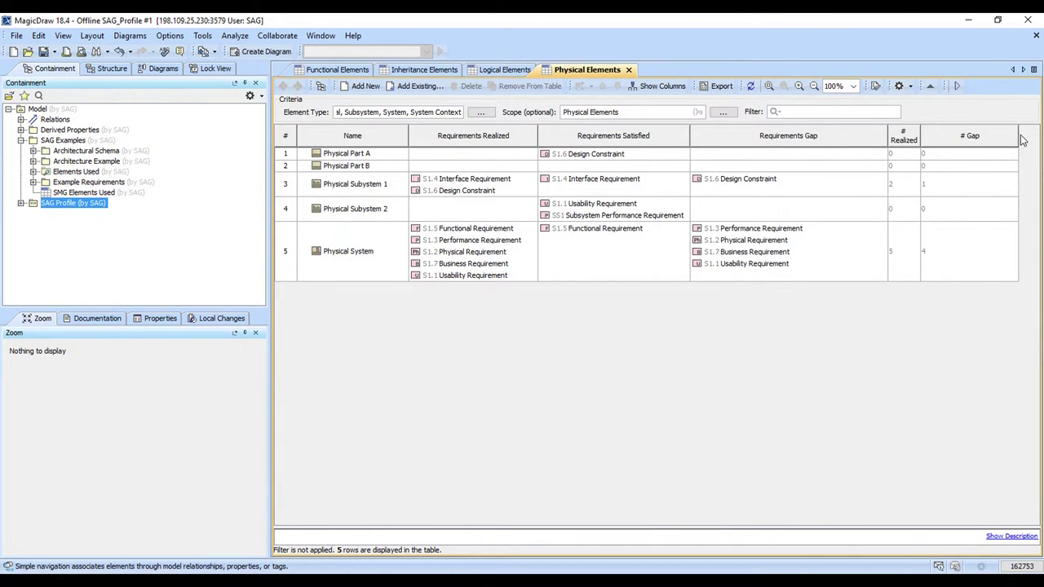
pyautogui.moveTo(1018, 143); pyautogui.dragTo(950, 147)
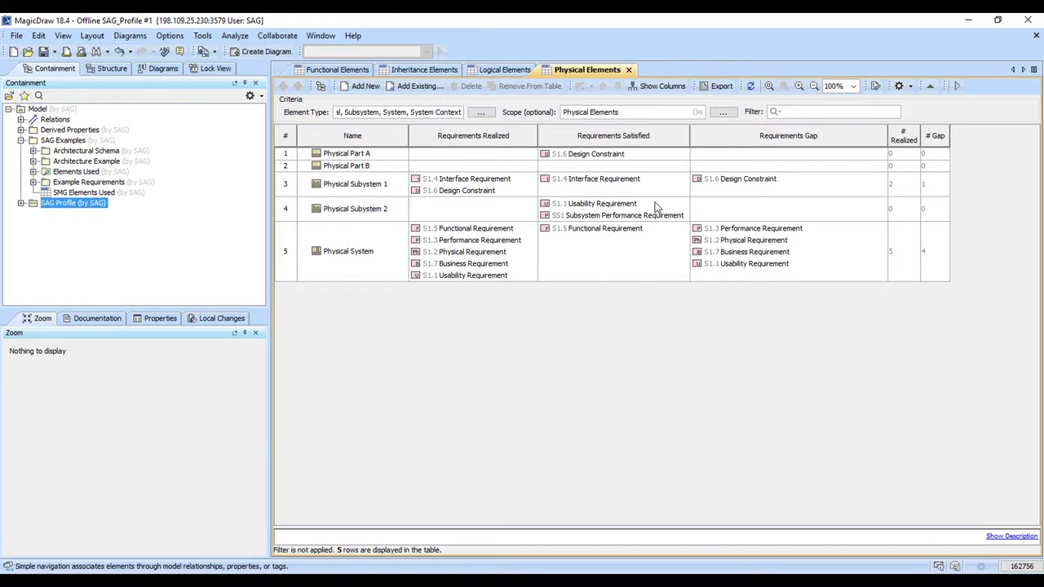
# Create a new custom column named "% Gap" with type Real, restricted to a single value.
pyautogui.click(664, 85)
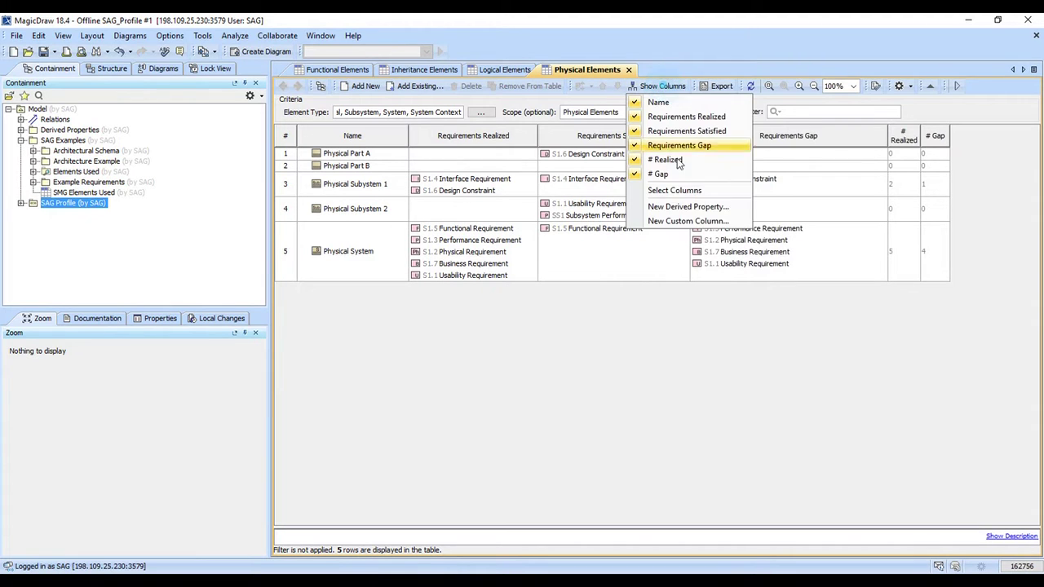
pyautogui.click(688, 221)
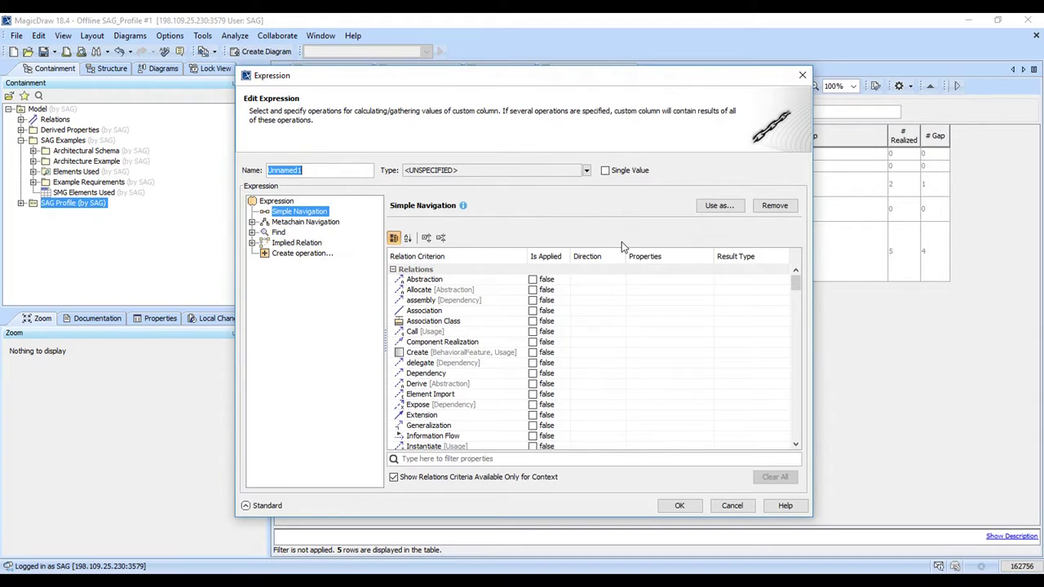
pyautogui.write('% Gap')
pyautogui.click(586, 171)
pyautogui.write('real')
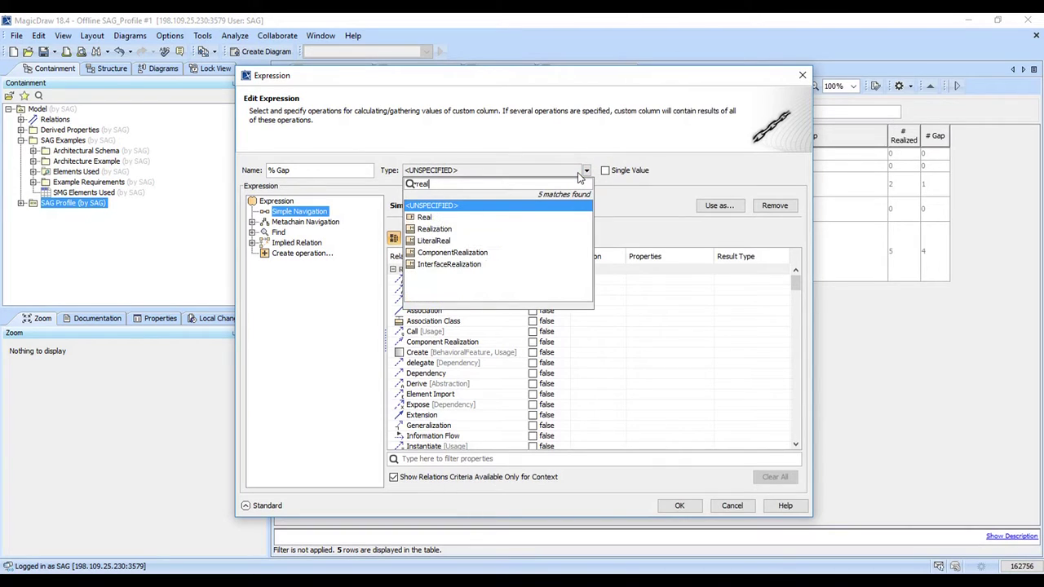
pyautogui.click(541, 217)
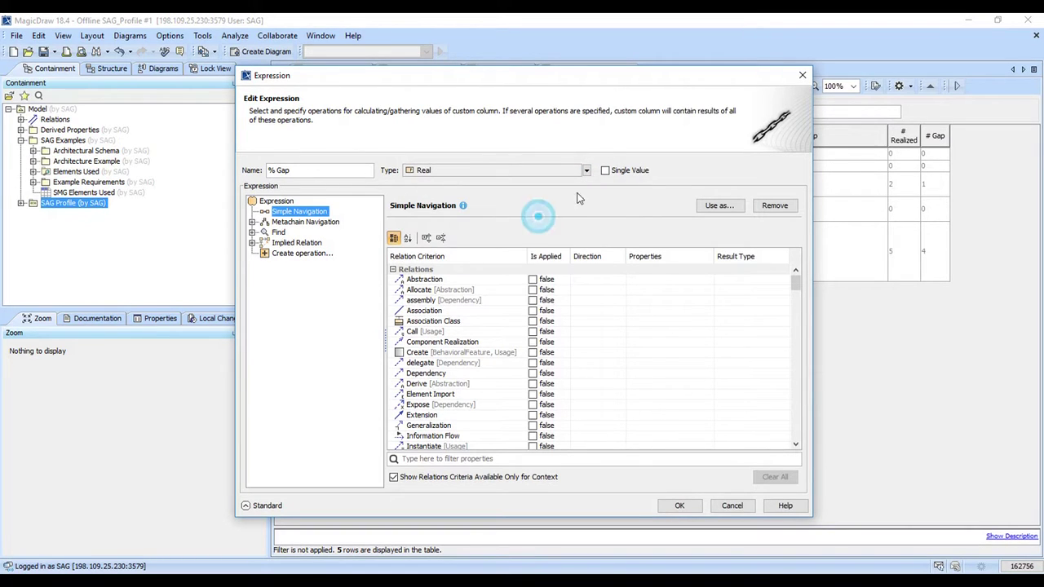
pyautogui.click(605, 170)
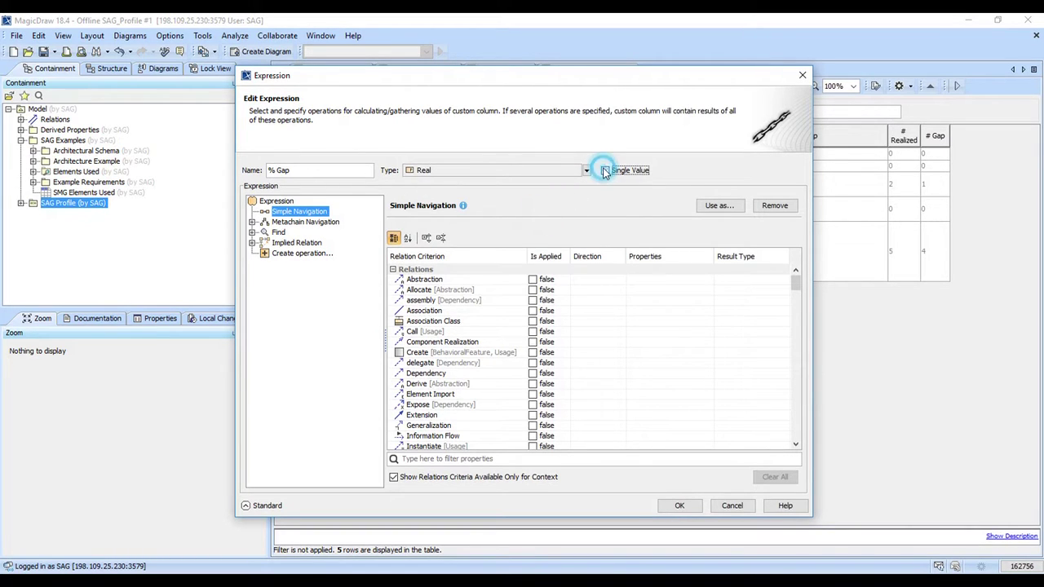
# Add a JavaScript Script operation to the % Gap expression with the body arg1.size()/arg2.size()*100.
pyautogui.click(295, 253)
pyautogui.click(551, 335)
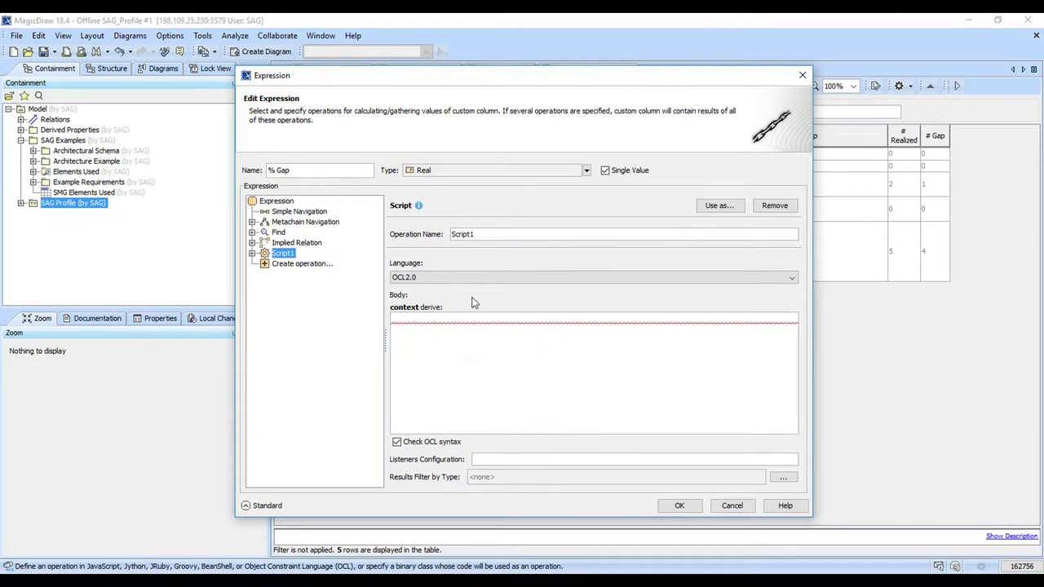
pyautogui.click(394, 277)
pyautogui.click(432, 300)
pyautogui.click(453, 329)
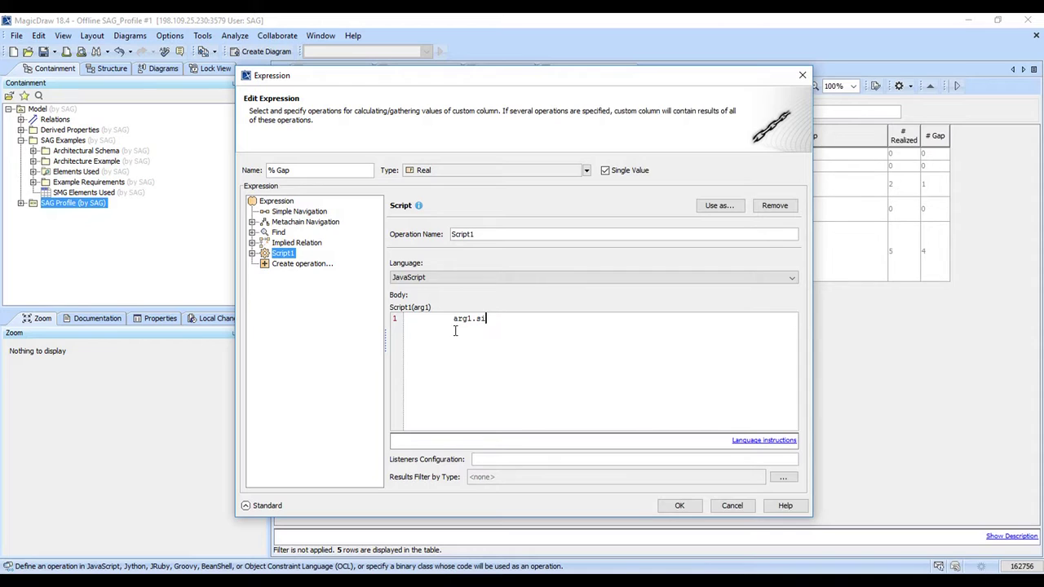
pyautogui.write('arg1.size()/arg2.size()*100')
# Redefine arg1 of the % Gap script as a Simple Navigation applying the Requirements Gap («Block») criterion, found by filtering for "gap".
pyautogui.click(253, 254)
pyautogui.click(297, 264)
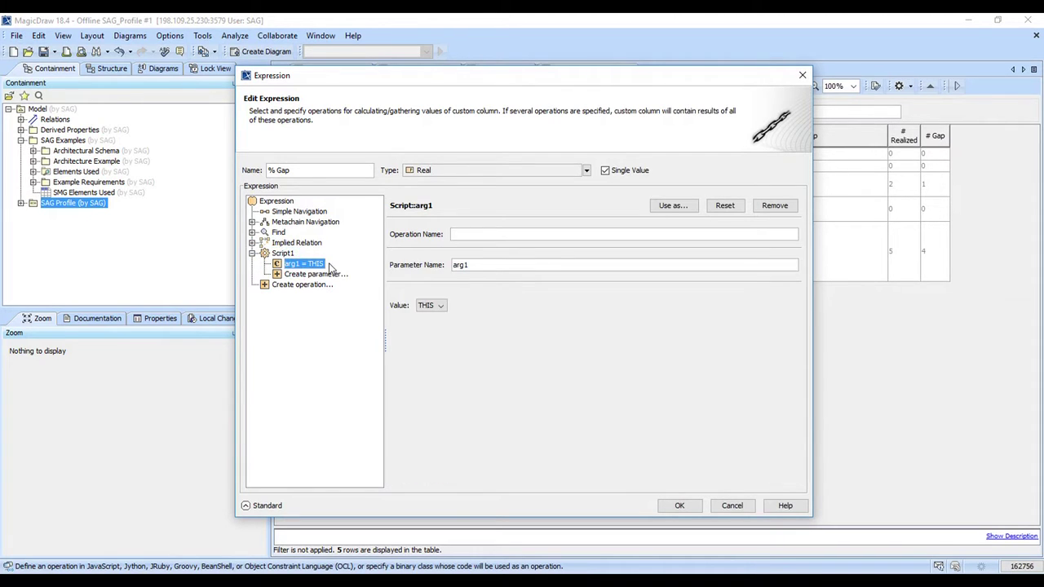
pyautogui.click(719, 206)
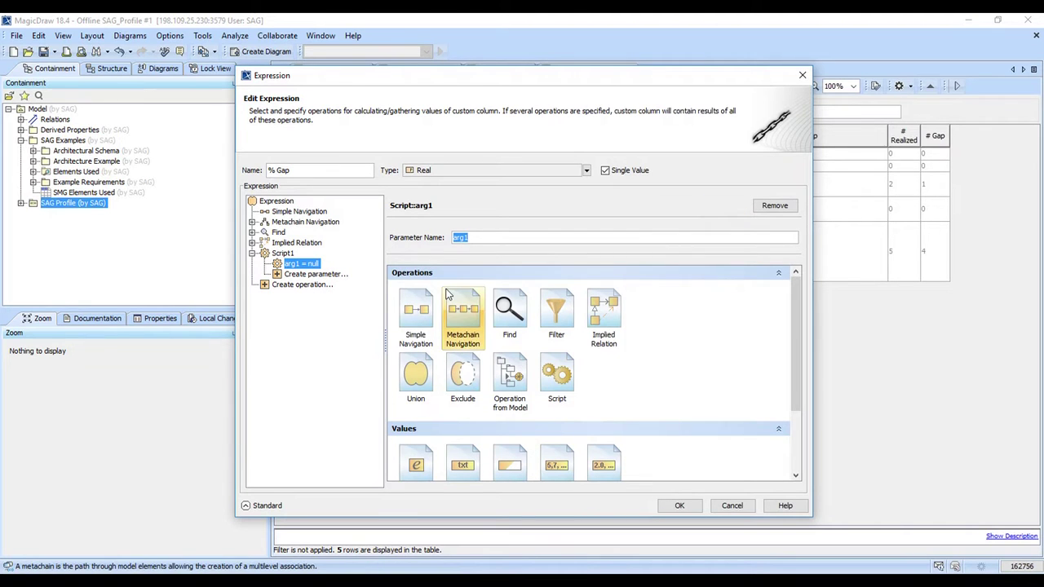
pyautogui.click(415, 308)
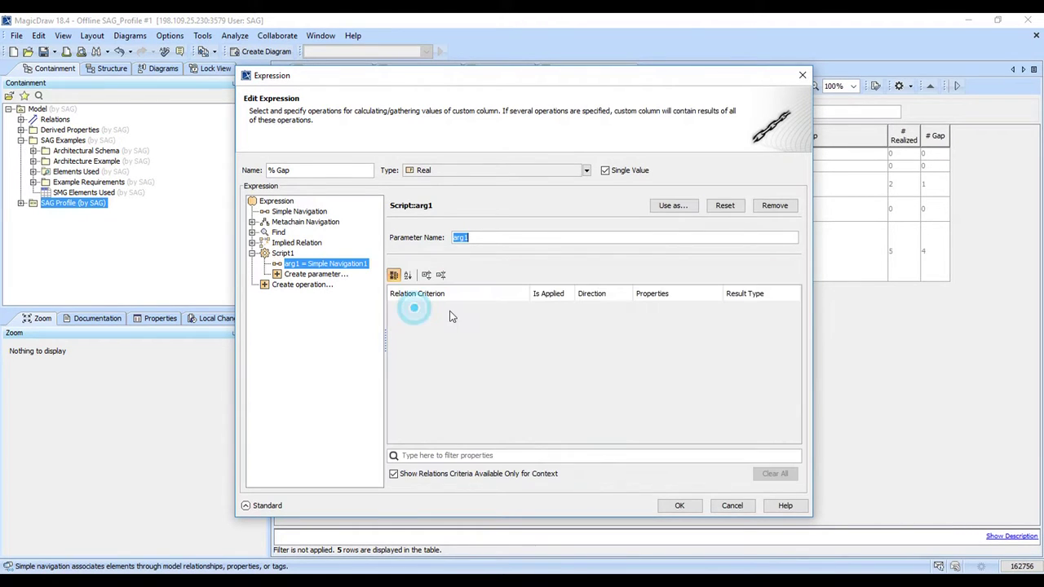
pyautogui.click(480, 455)
pyautogui.write('gap')
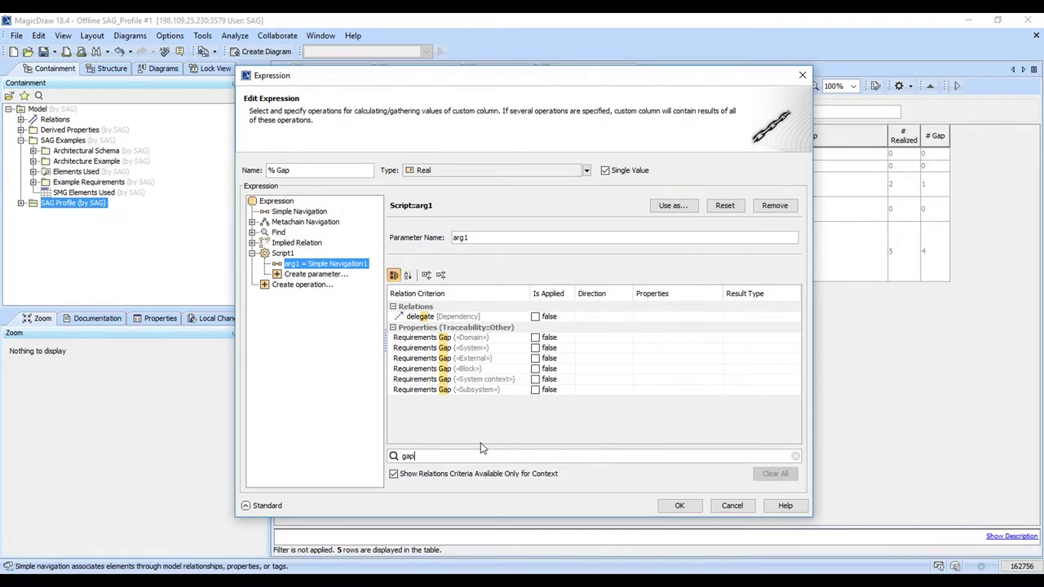
pyautogui.click(536, 348)
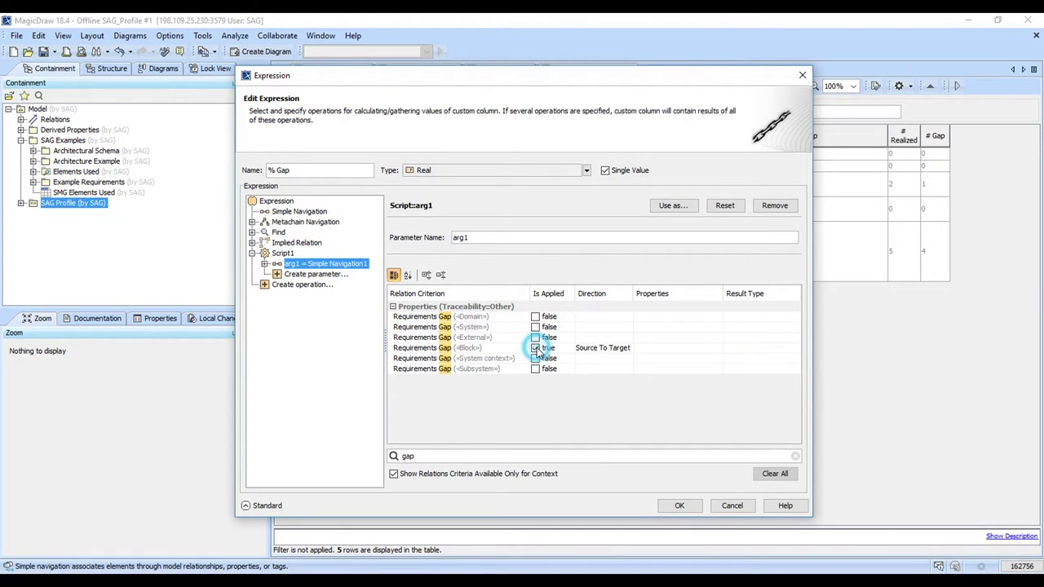
# Add arg2 as a Simple Navigation applying Requirements Realized («Block»), found by filtering for "realiz", and accept the % Gap expression.
pyautogui.click(320, 275)
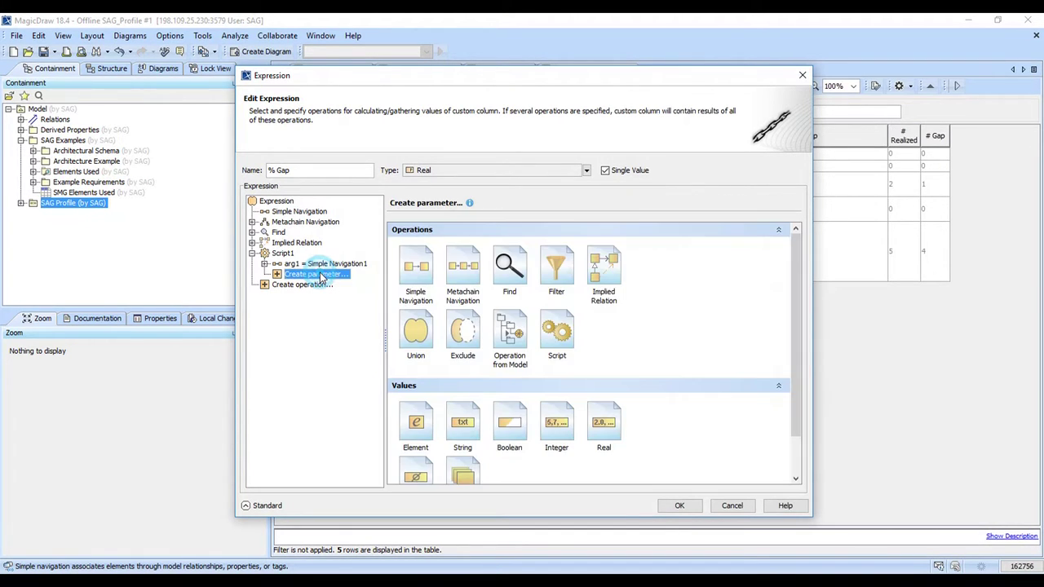
pyautogui.click(414, 273)
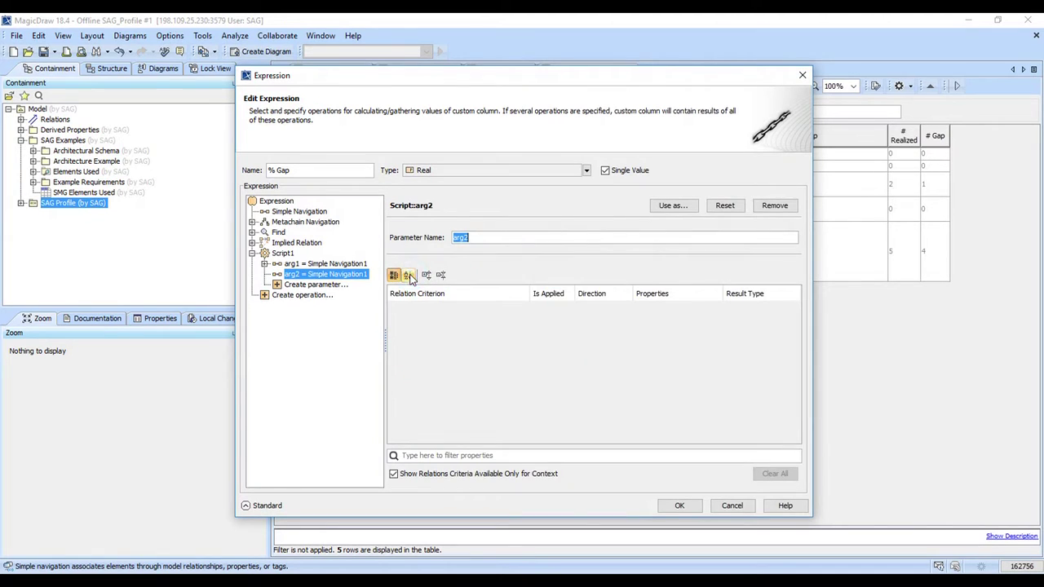
pyautogui.click(496, 457)
pyautogui.write('reali')
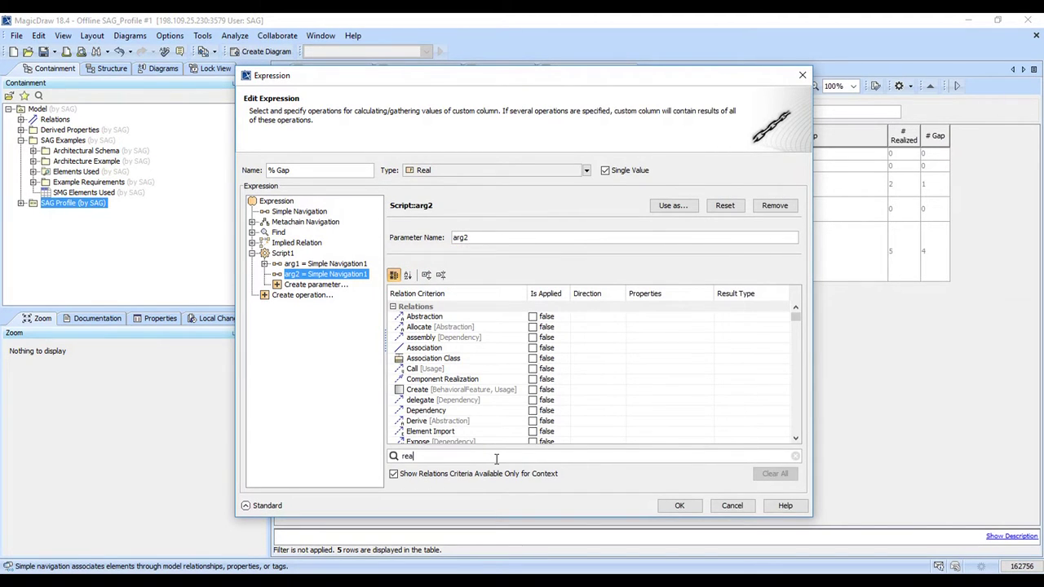
pyautogui.write('z')
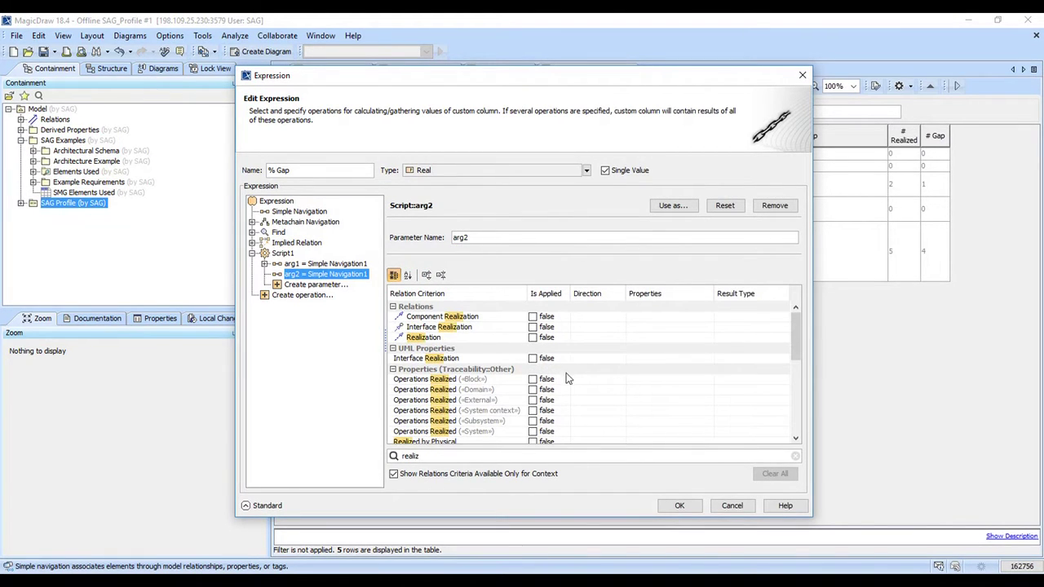
pyautogui.scroll(-3, 552, 412)
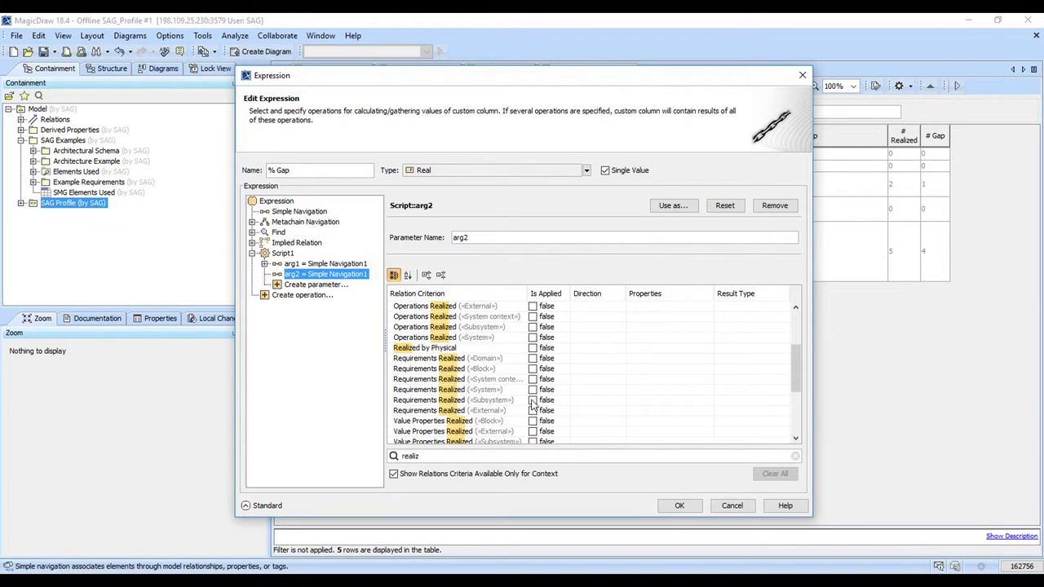
pyautogui.click(533, 368)
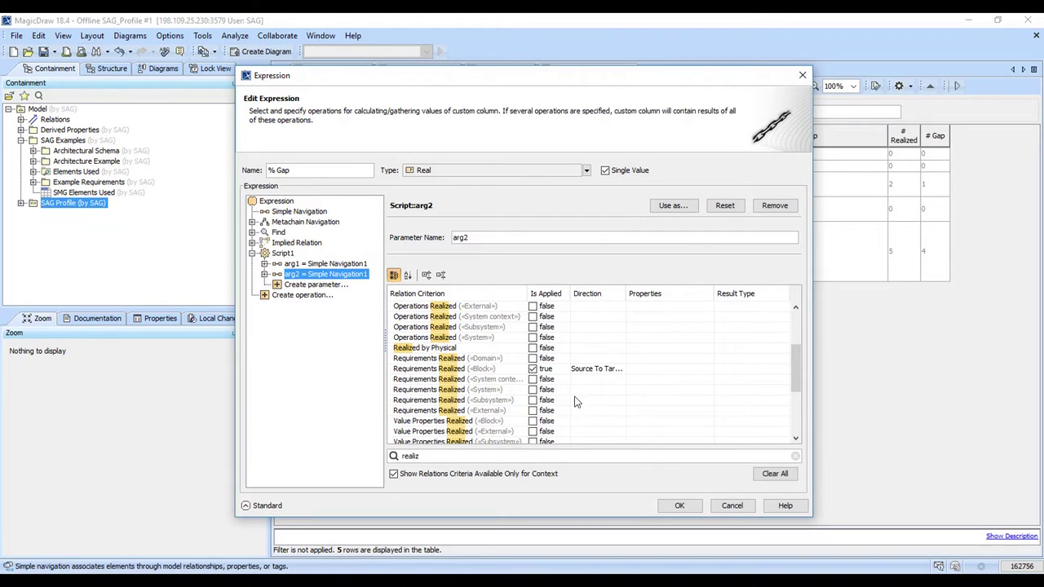
pyautogui.click(674, 504)
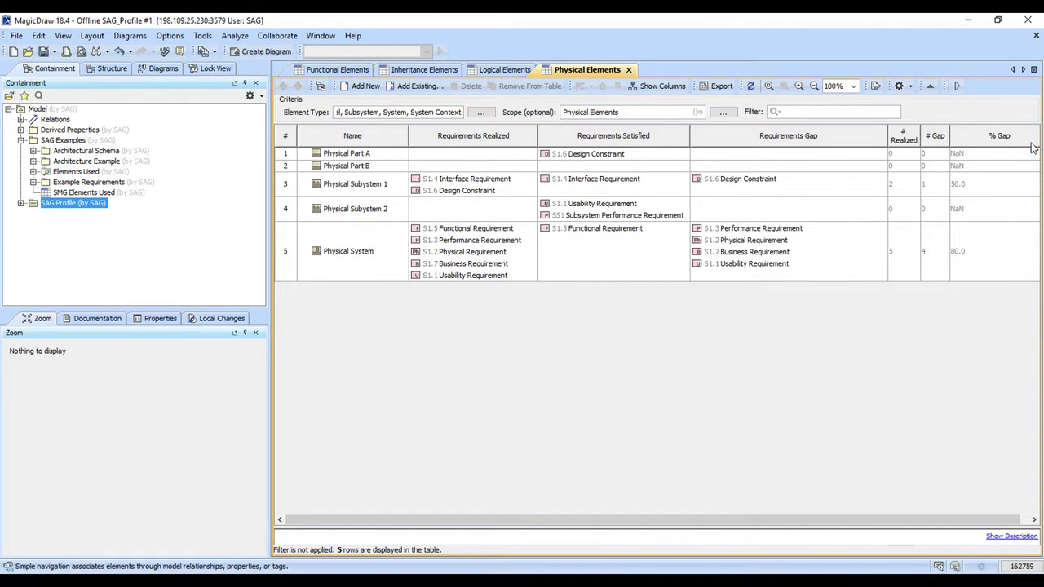
pyautogui.moveTo(725, 522); pyautogui.dragTo(733, 522)
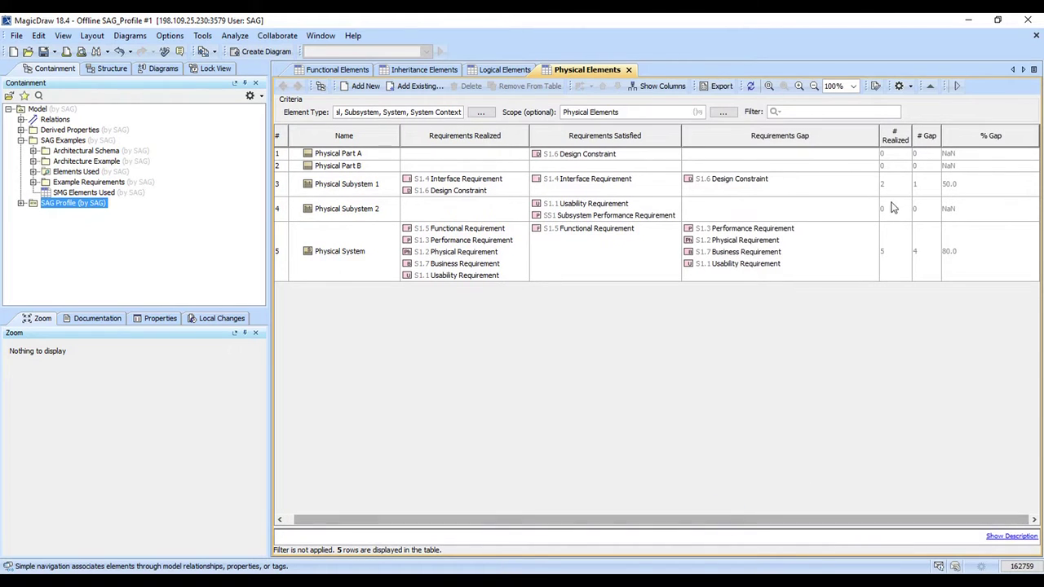